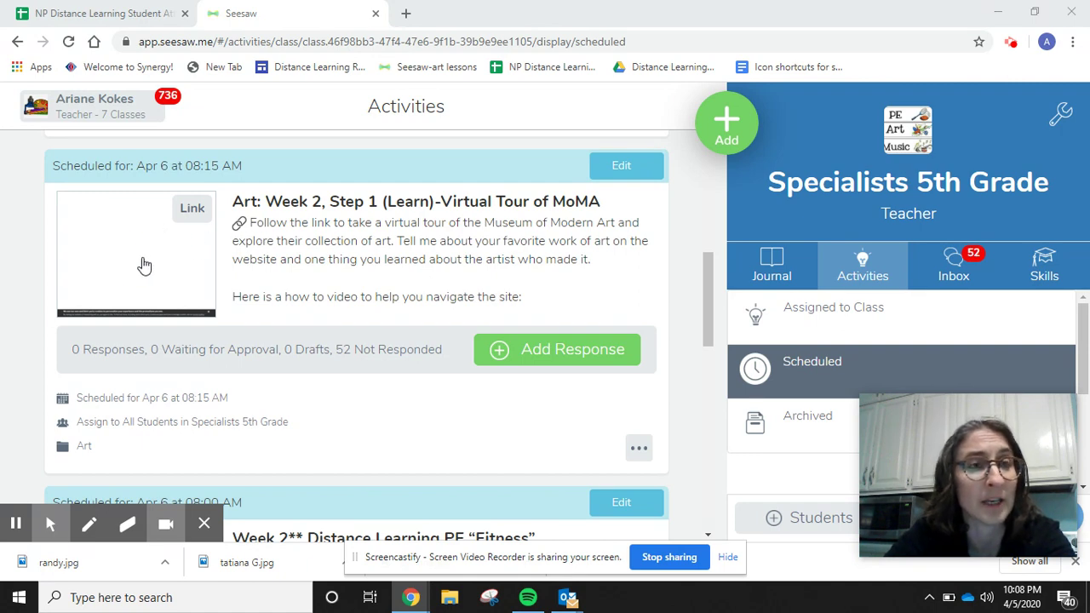
# Open the virtual MoMA tour link from the Art: Week 2 activity, allow Flash to run, and skip the intro
pyautogui.click(144, 266)
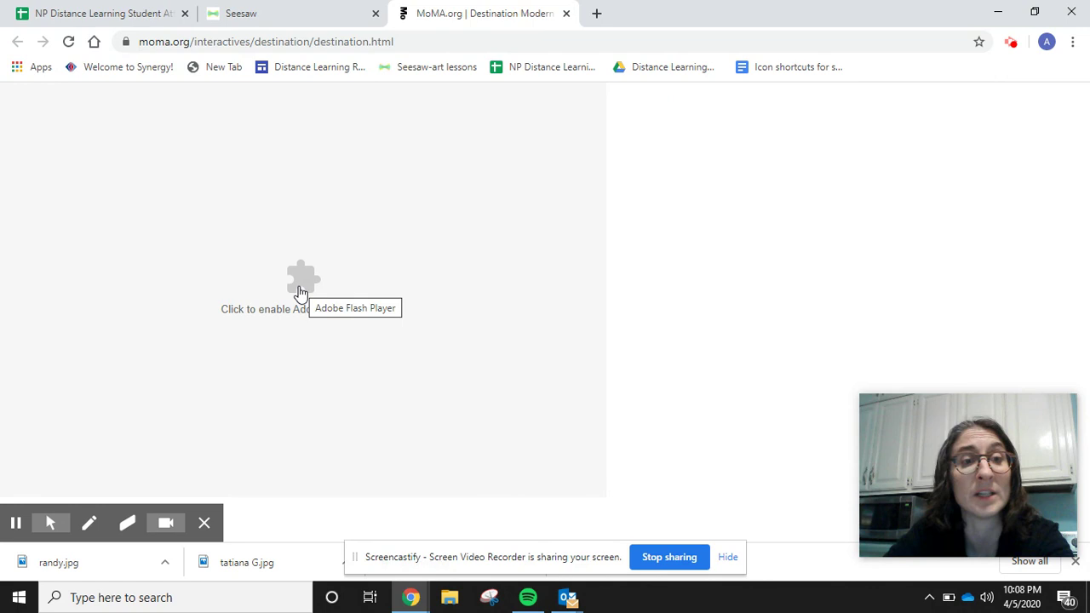
pyautogui.click(299, 289)
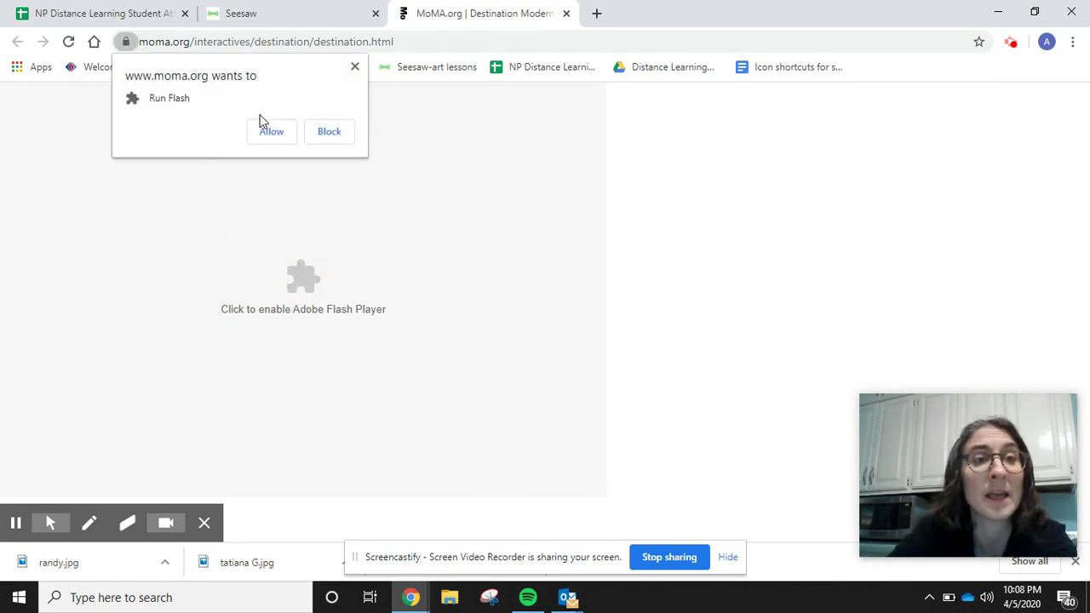
pyautogui.click(271, 133)
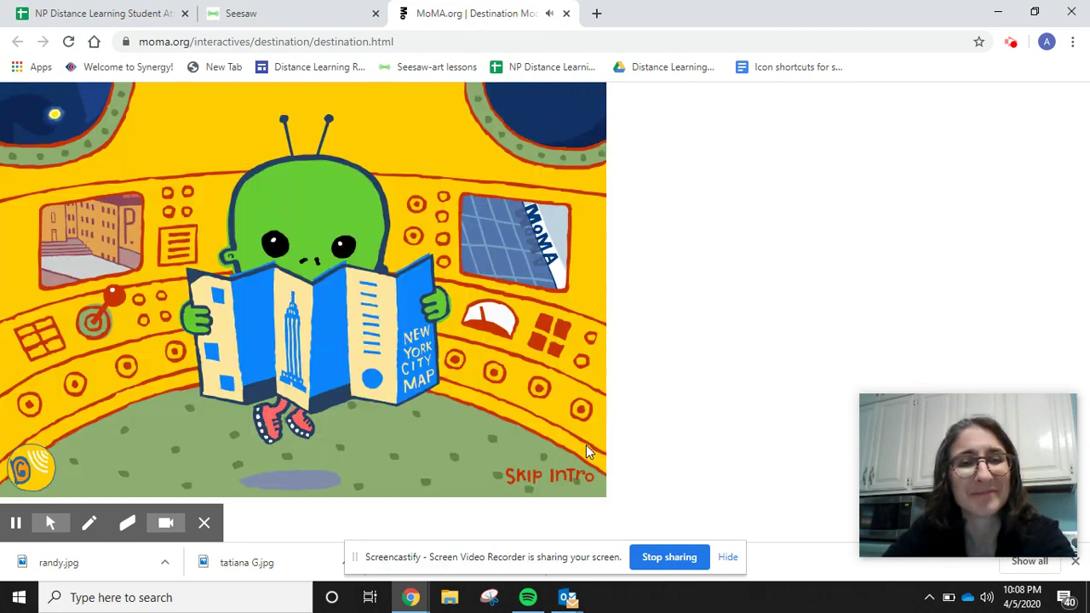
pyautogui.click(555, 477)
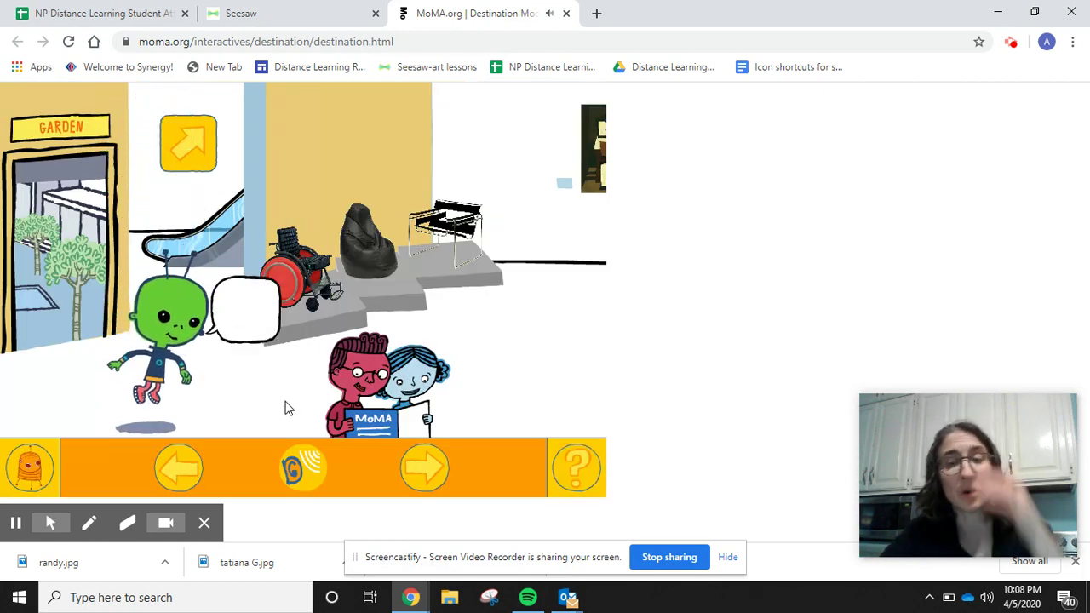
# Toggle the tour's sound and leave it muted
pyautogui.click(304, 474)
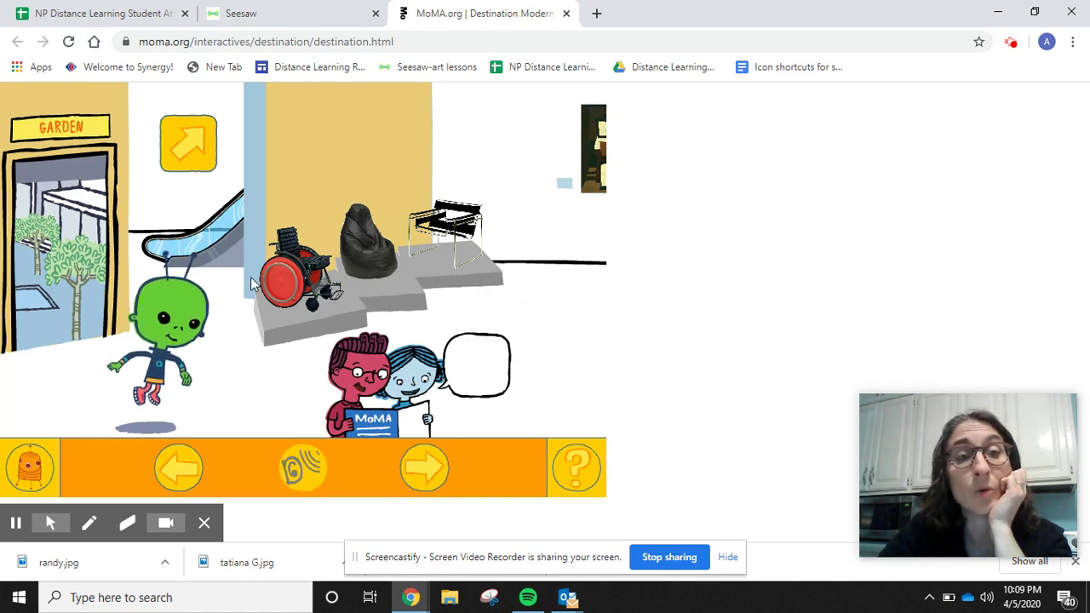
pyautogui.click(312, 483)
pyautogui.click(312, 483)
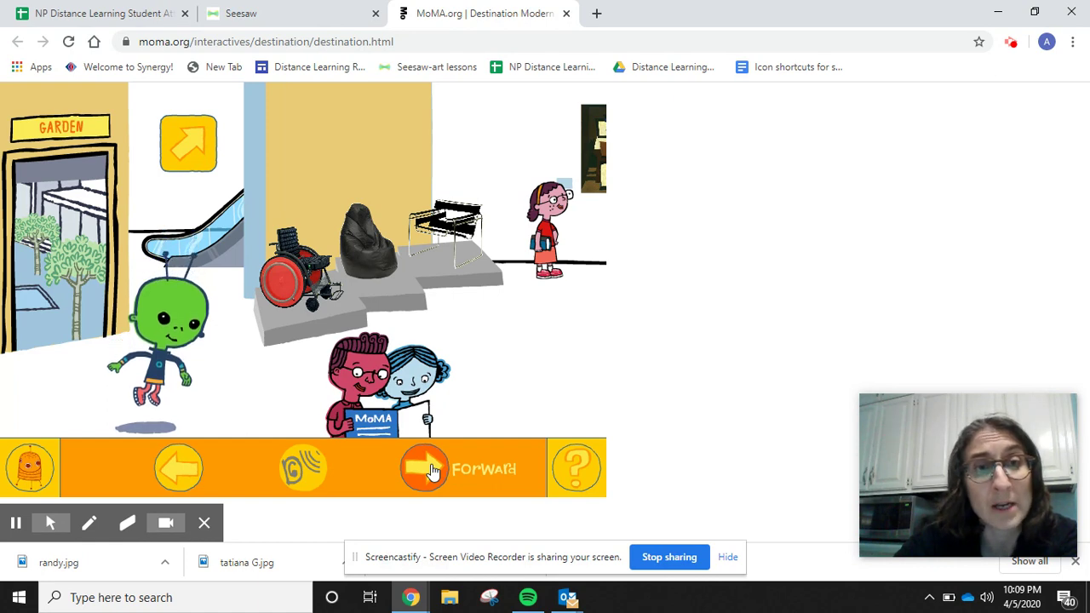
# Move forward through the museum past The Starry Night and open the gold walking-figure sculpture
pyautogui.click(432, 472)
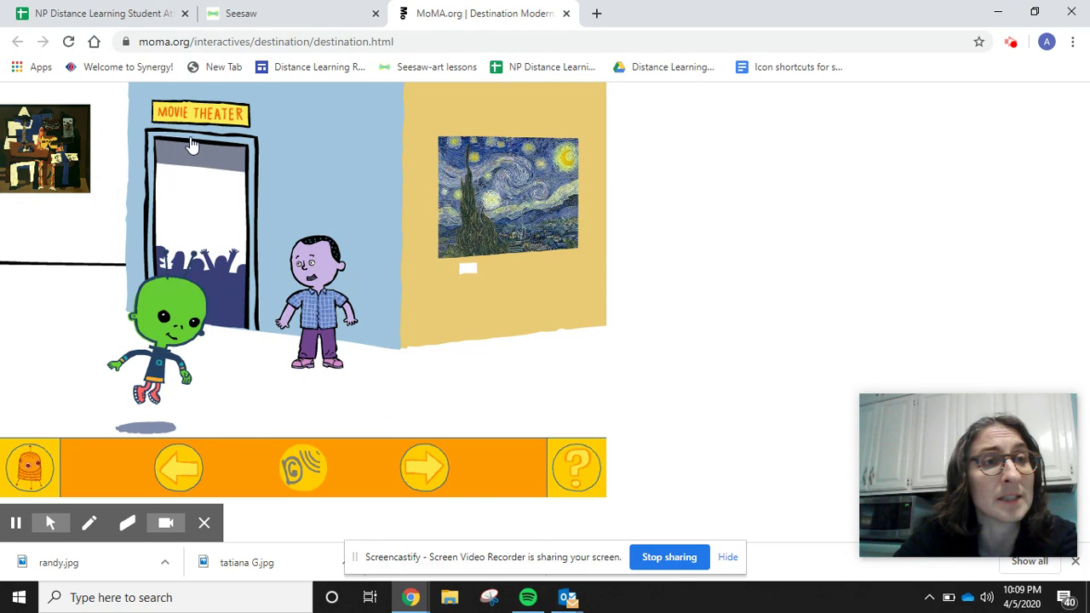
pyautogui.click(430, 467)
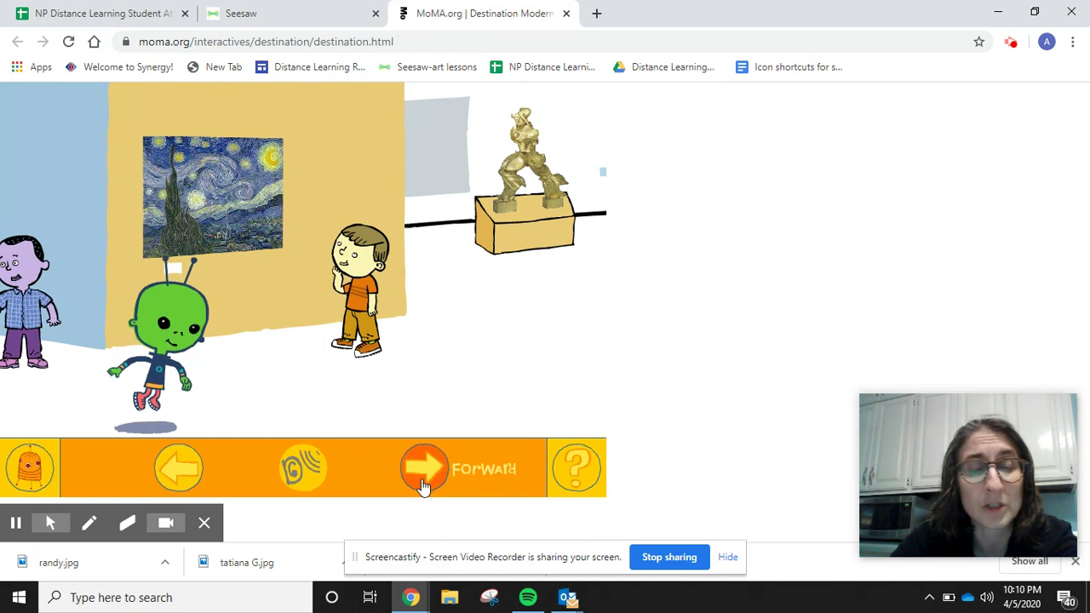
pyautogui.click(423, 484)
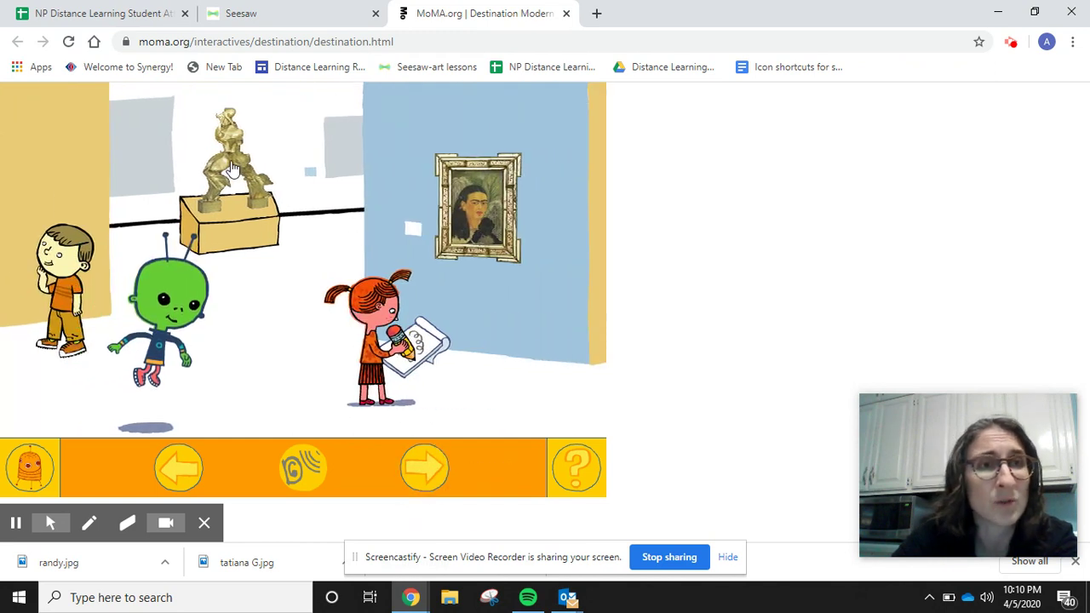
pyautogui.click(230, 168)
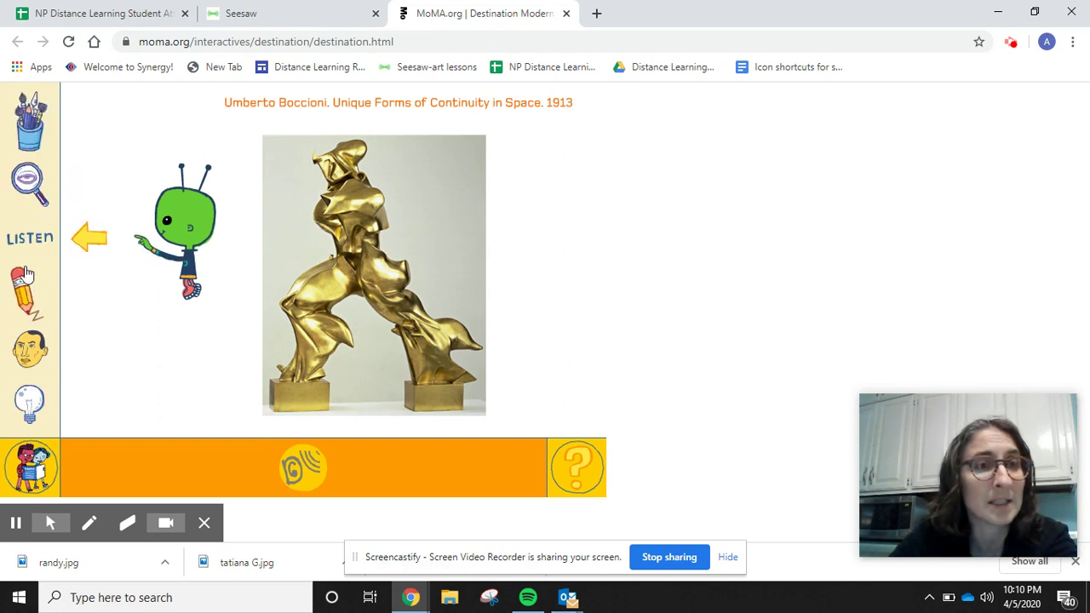
# Explore how a metal sculpture is made and pick the running boy both times as the picture resembling the sculpture
pyautogui.click(29, 133)
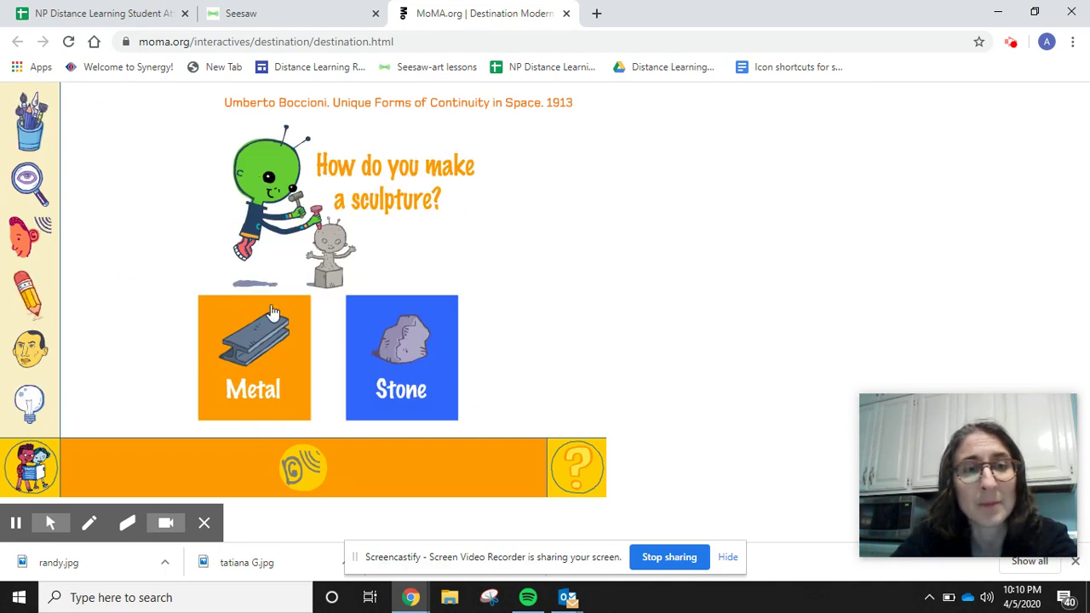
pyautogui.click(254, 349)
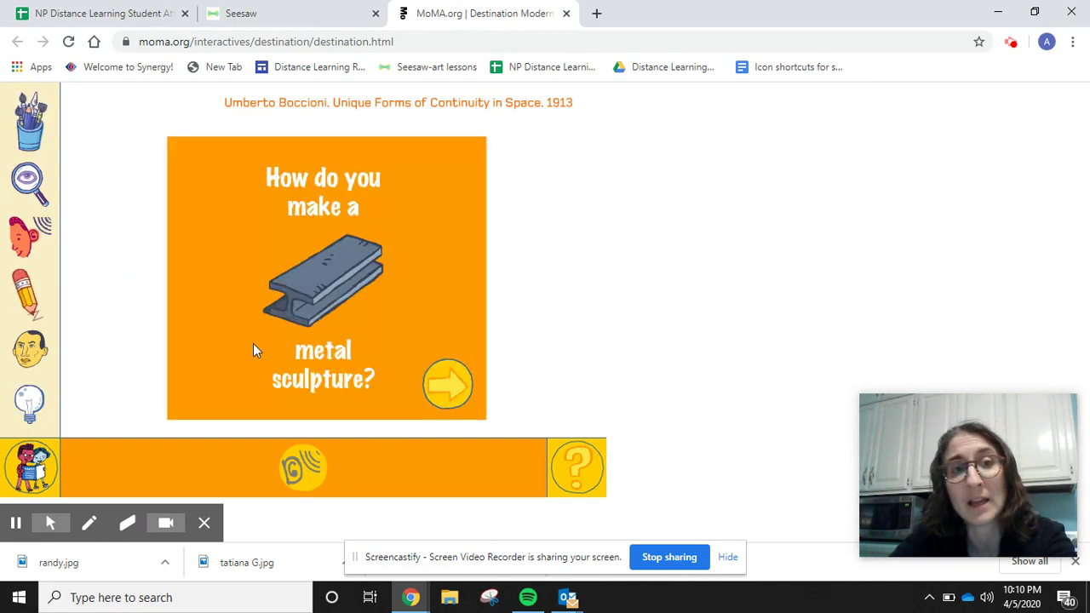
pyautogui.click(448, 388)
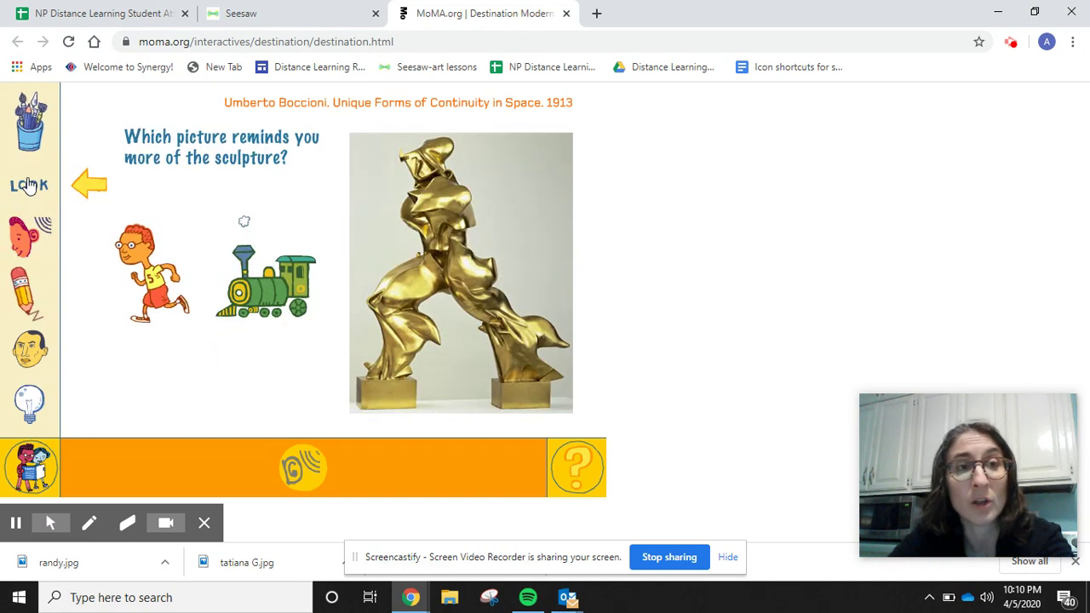
pyautogui.click(146, 267)
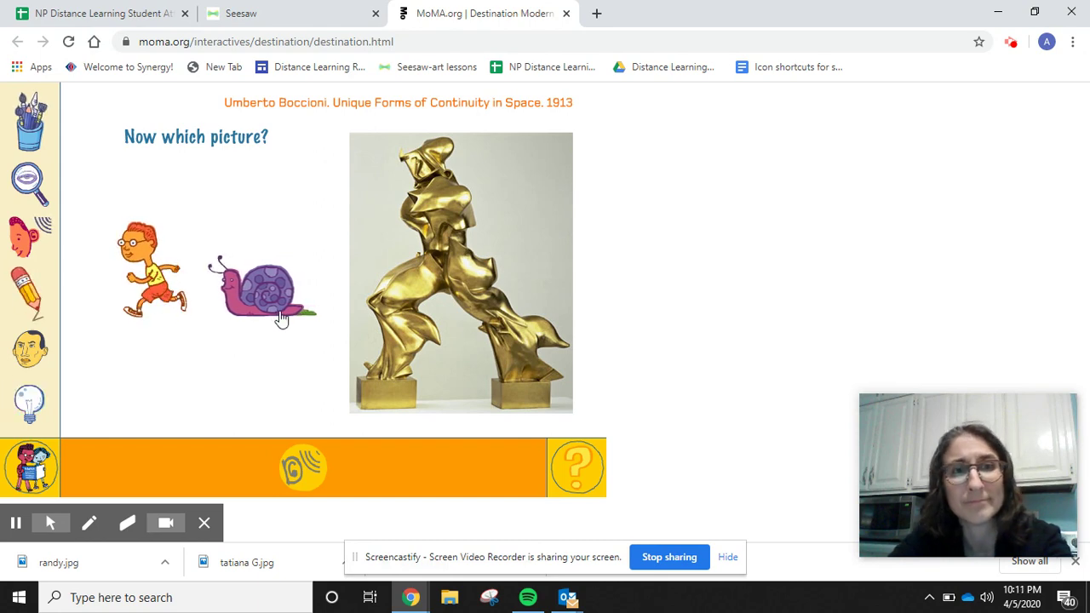
pyautogui.click(152, 303)
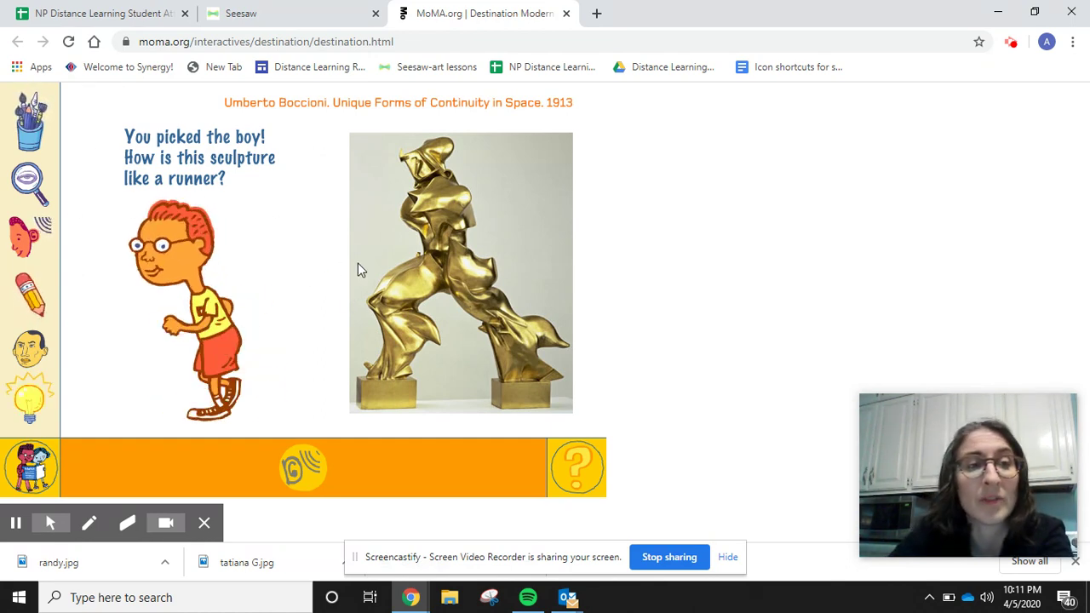
# Compose the poem "I am wind" about the sculpture on the notepad and open its print preview
pyautogui.click(28, 298)
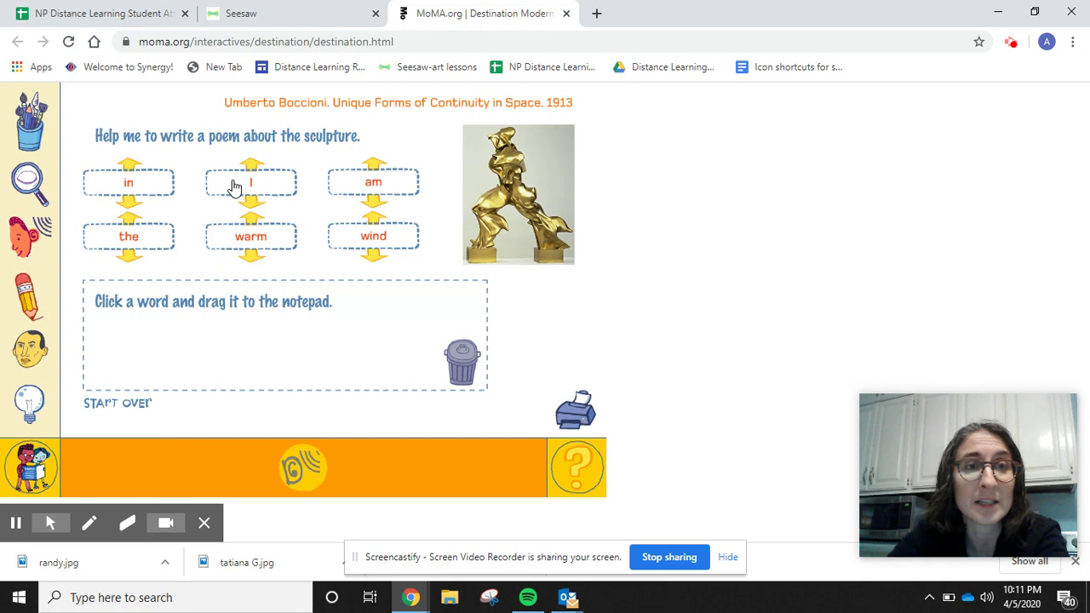
pyautogui.moveTo(242, 186); pyautogui.dragTo(164, 343)
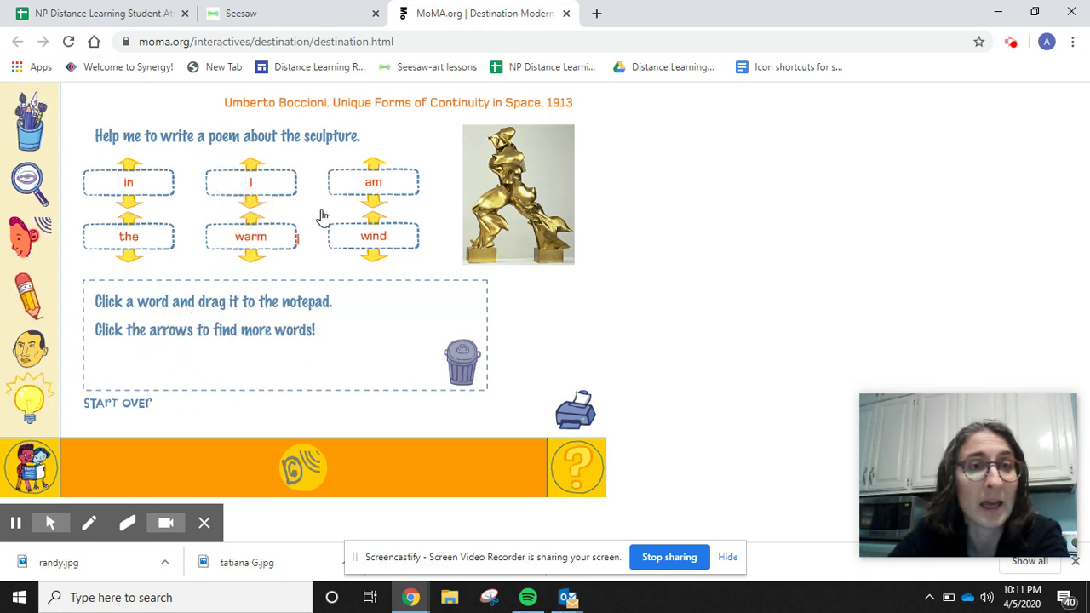
pyautogui.moveTo(370, 190); pyautogui.dragTo(145, 357)
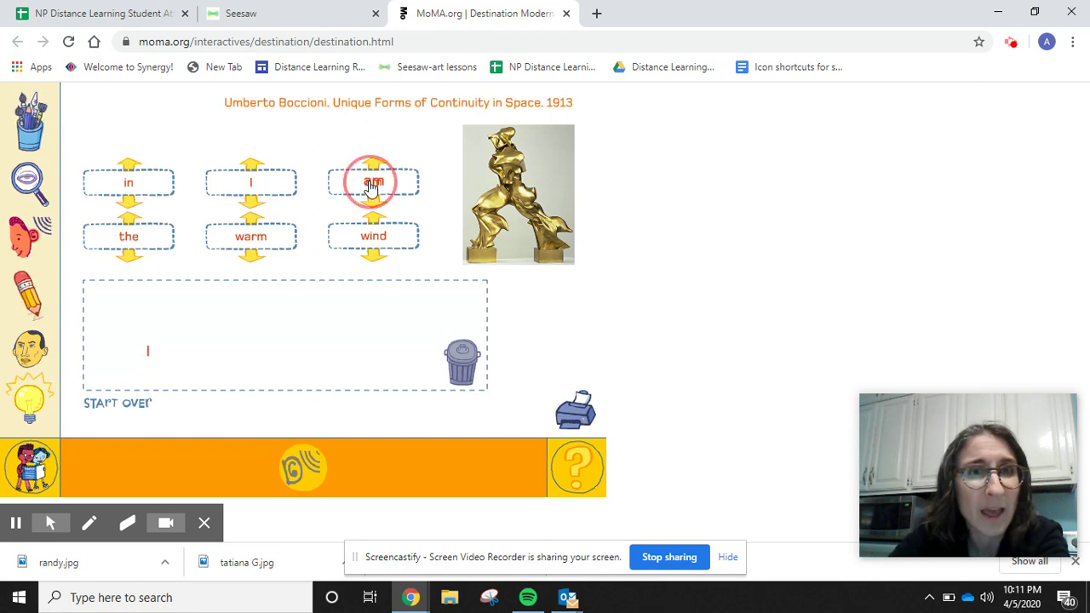
pyautogui.moveTo(372, 189); pyautogui.dragTo(173, 364)
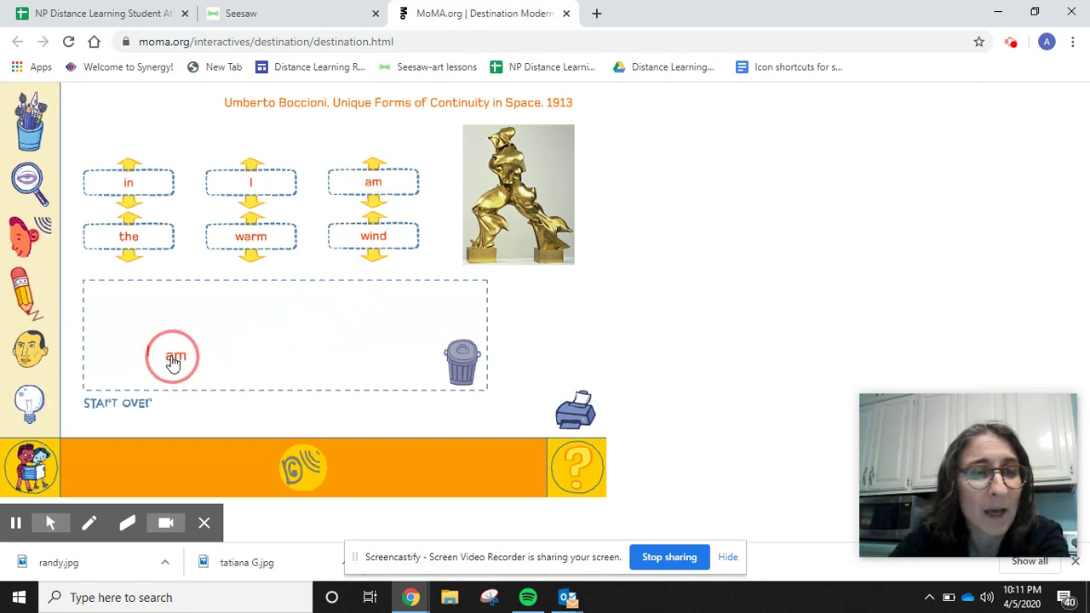
pyautogui.moveTo(364, 270); pyautogui.dragTo(165, 364)
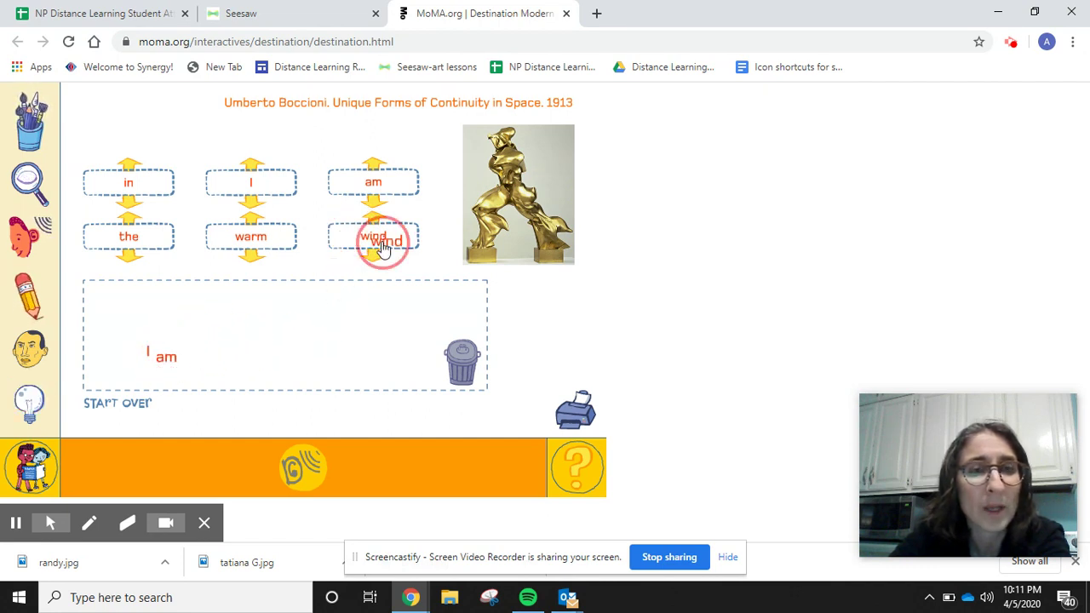
pyautogui.moveTo(383, 247); pyautogui.dragTo(195, 368)
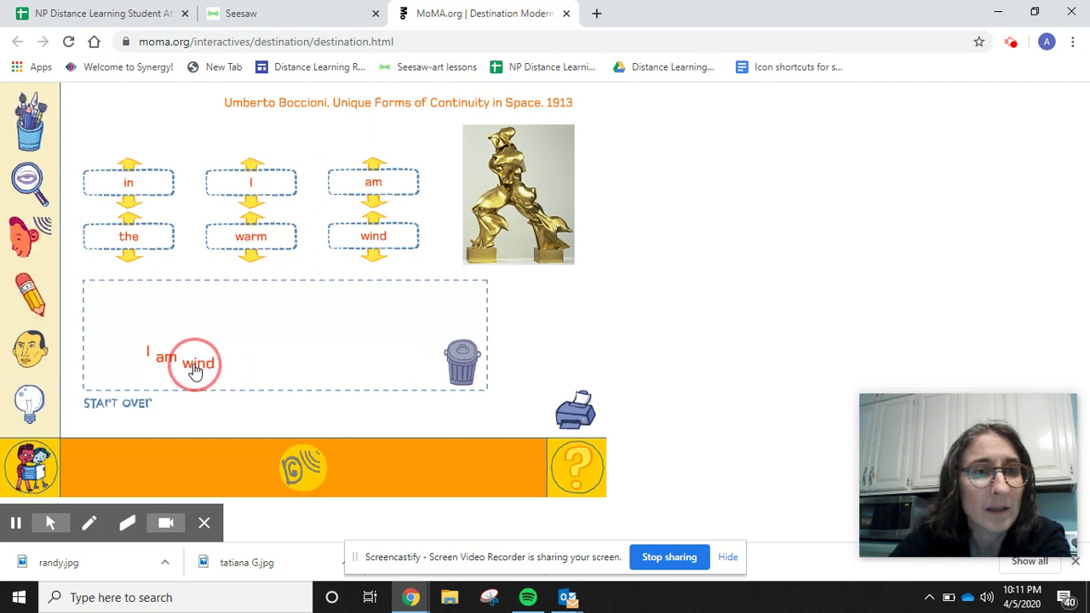
pyautogui.click(575, 415)
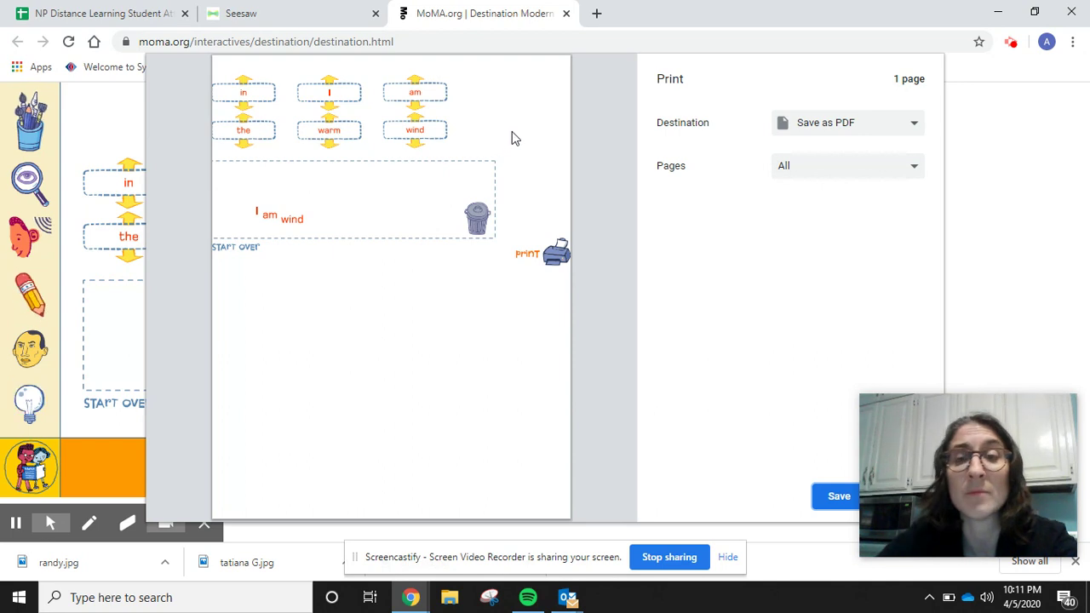
pyautogui.click(839, 499)
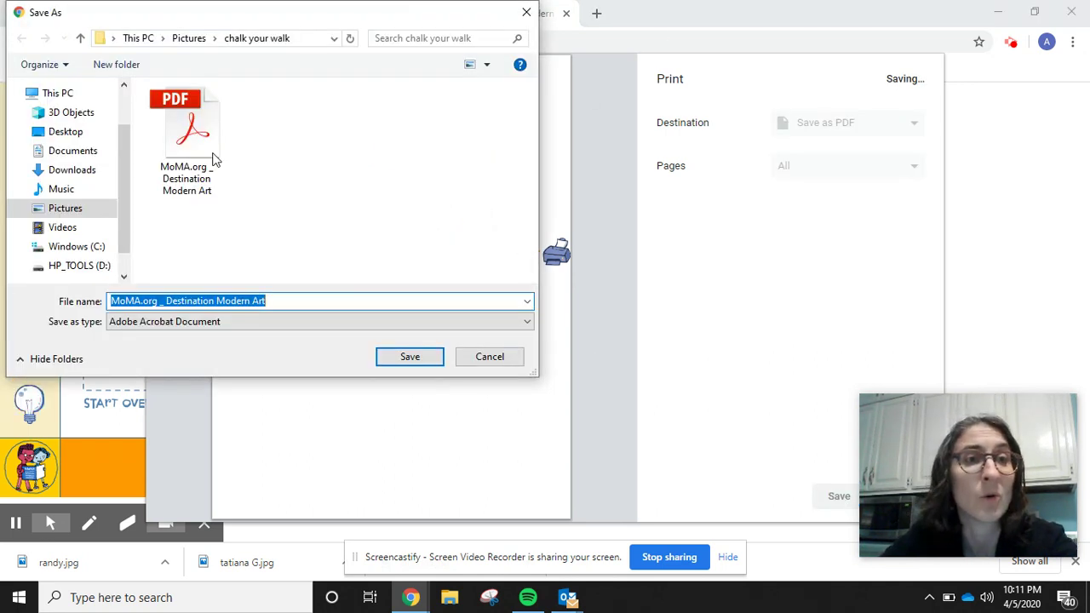
pyautogui.click(408, 358)
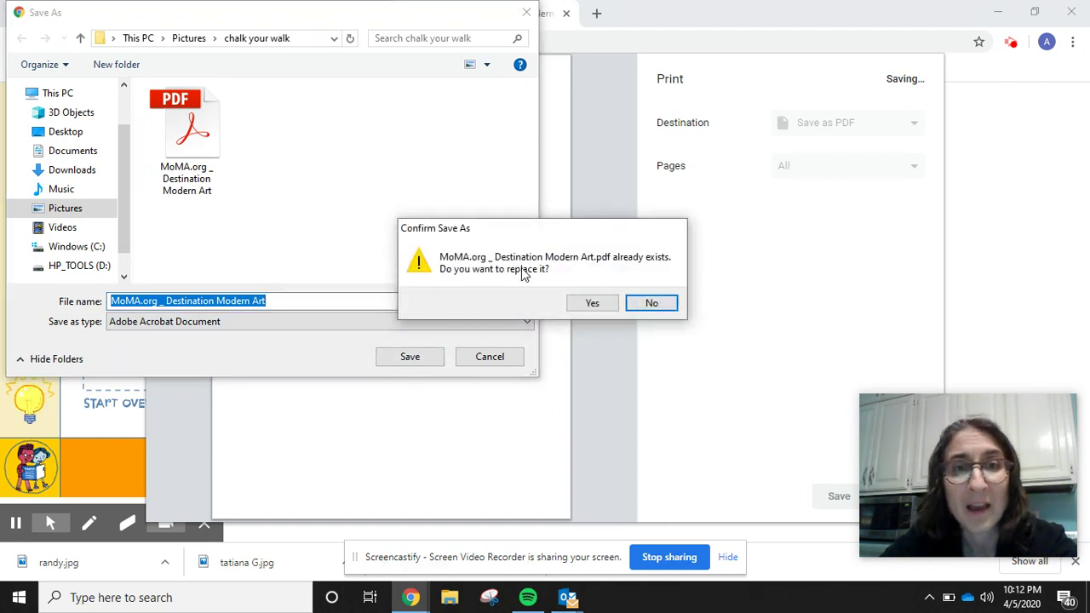
pyautogui.click(653, 304)
pyautogui.click(492, 357)
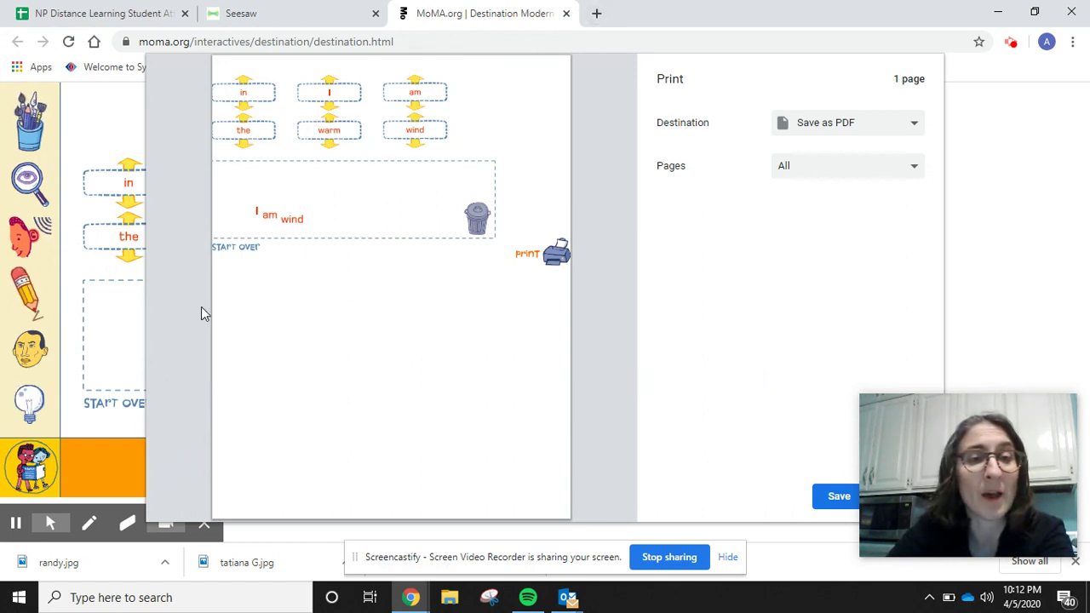
# Save the poem as a PDF named lkj in the chalk your walk folder
pyautogui.moveTo(965, 419)
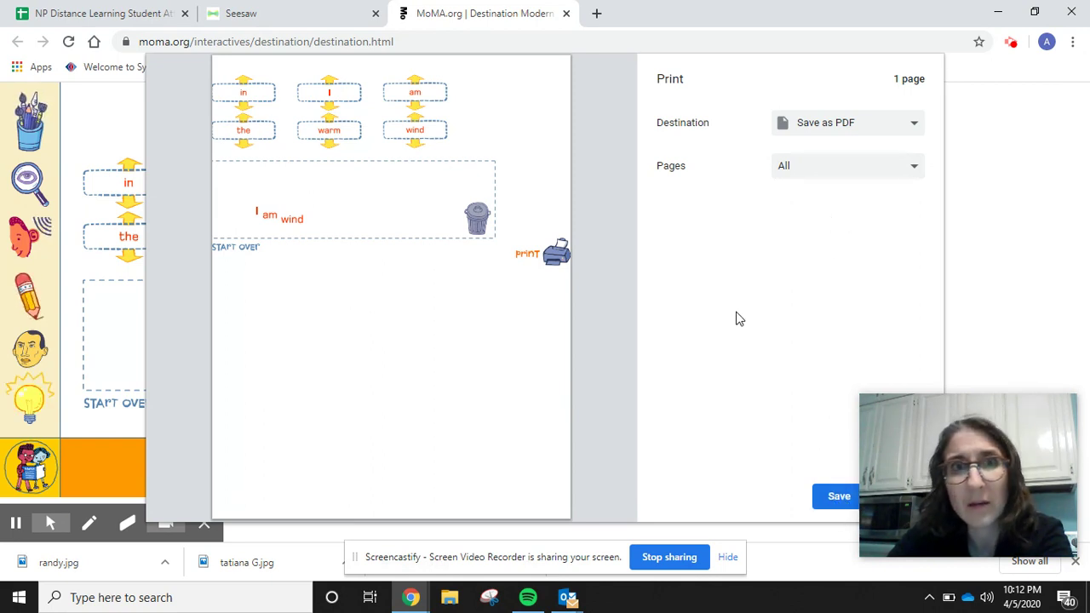
pyautogui.click(831, 498)
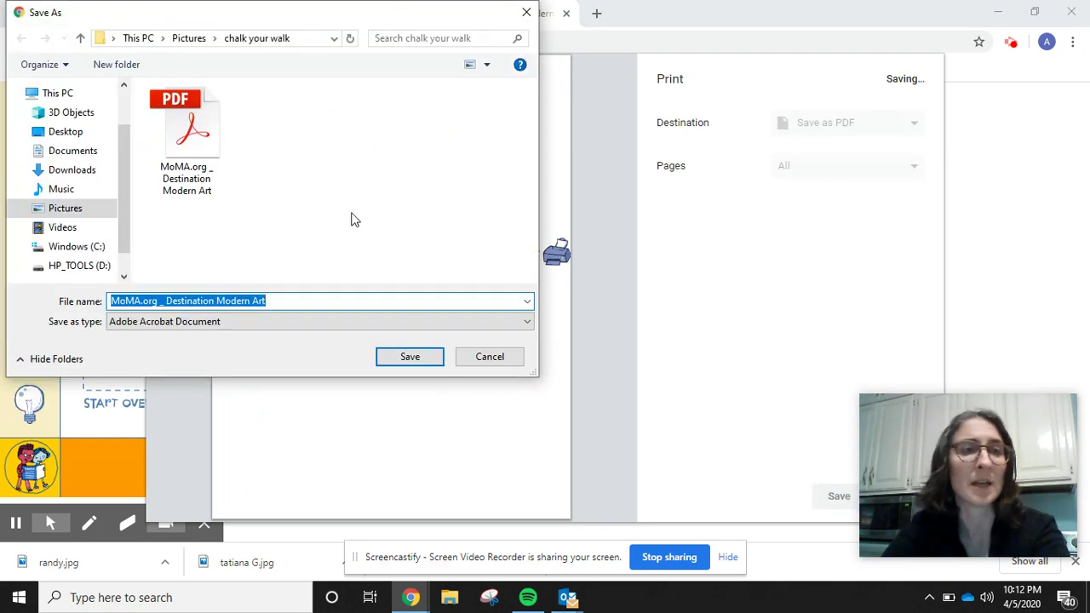
pyautogui.press('BackSpace')
pyautogui.write('lkj')
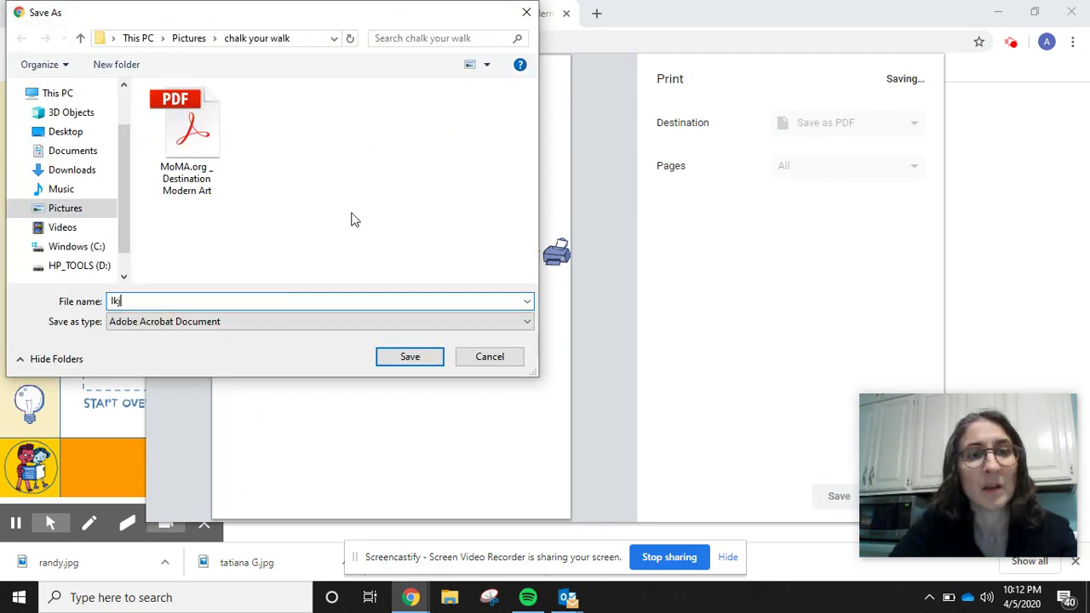
pyautogui.click(409, 357)
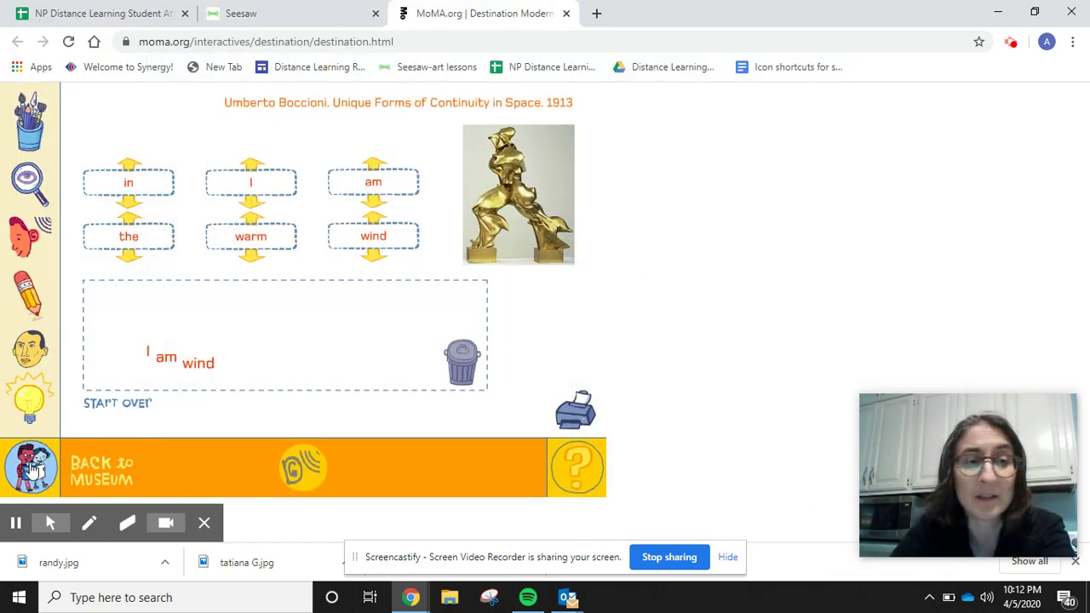
# Return to the museum, move forward past the Frida Kahlo portrait, and open the round floor artwork Blossom
pyautogui.click(31, 474)
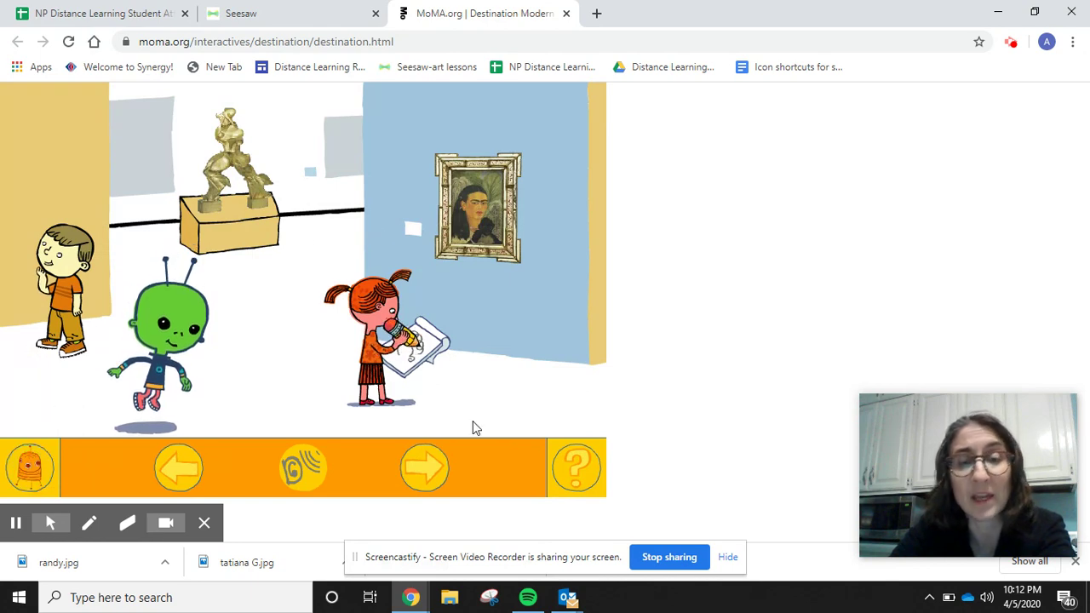
pyautogui.click(424, 474)
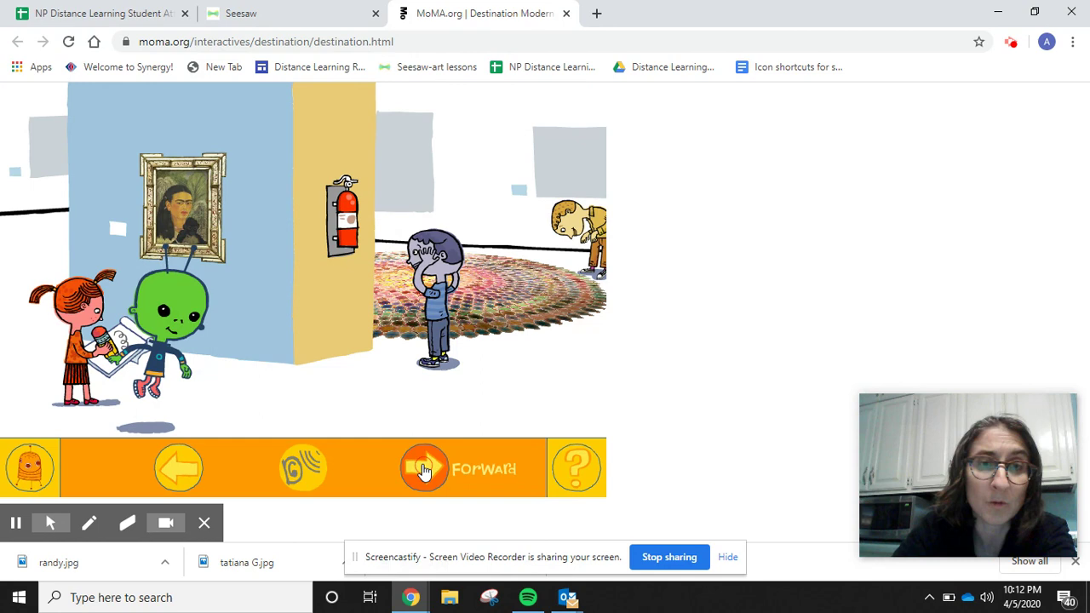
pyautogui.click(423, 471)
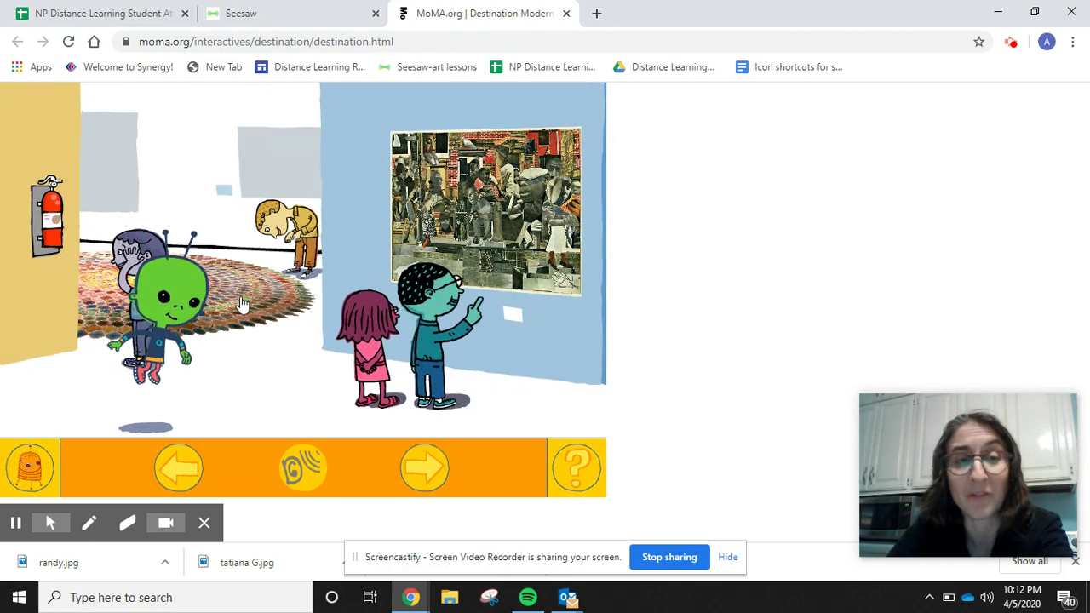
pyautogui.click(242, 304)
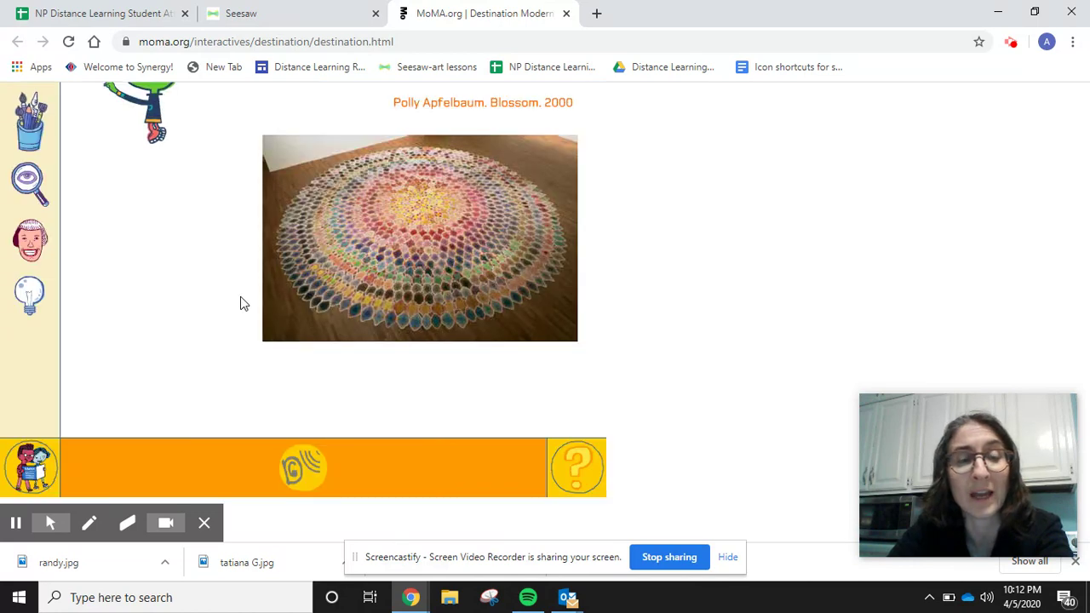
# View Blossom's shape-making and magnifying-glass activities, and return to the museum
pyautogui.click(34, 126)
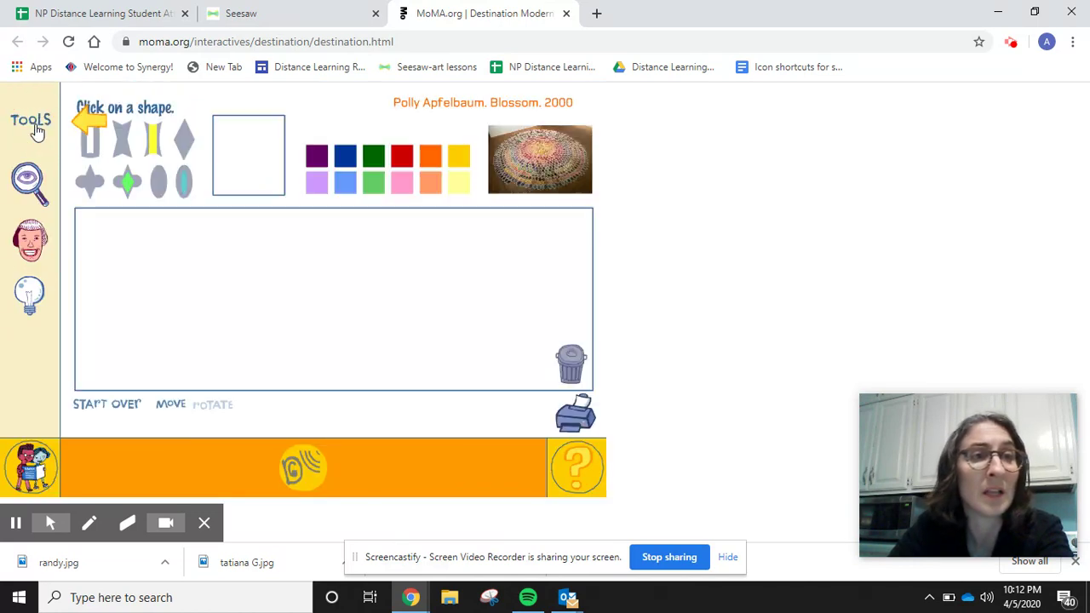
pyautogui.click(28, 185)
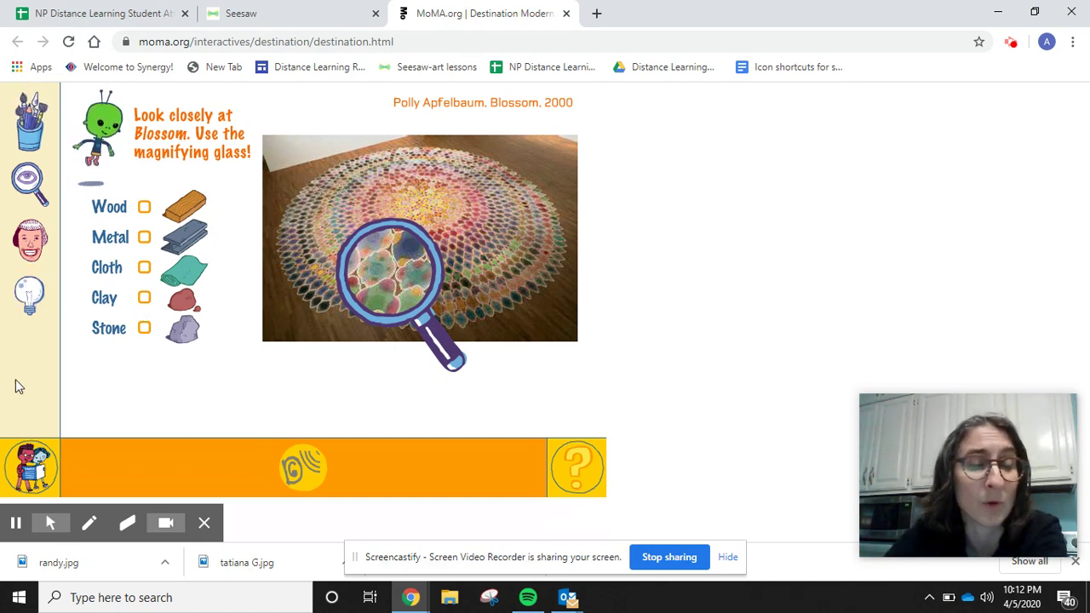
pyautogui.click(39, 471)
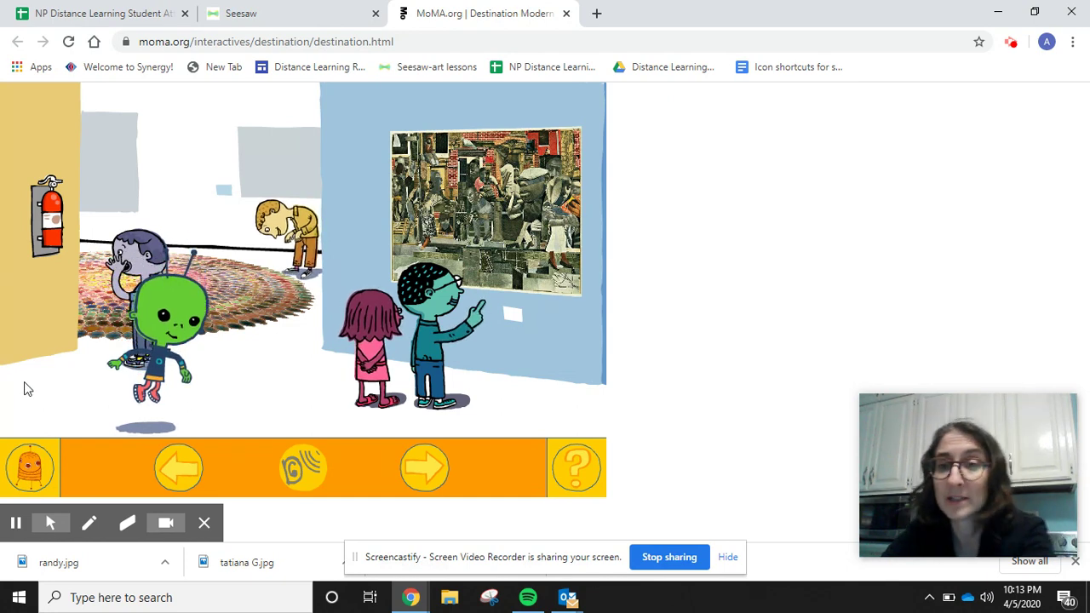
# Start the museum tour over from the destination choices and close the tour to return to the Seesaw activities
pyautogui.click(41, 477)
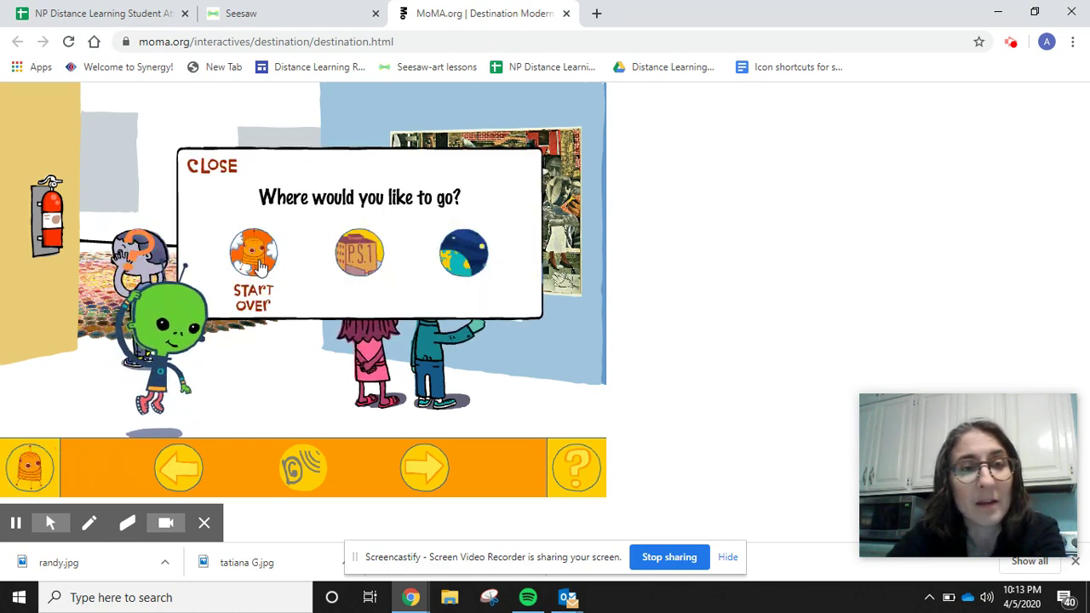
pyautogui.click(255, 255)
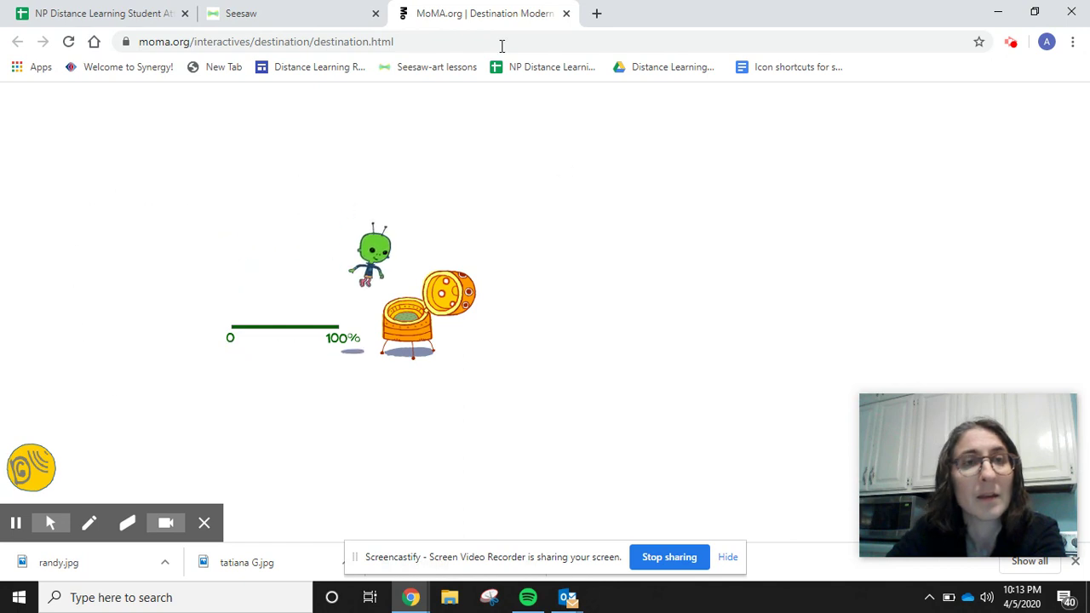
pyautogui.click(568, 13)
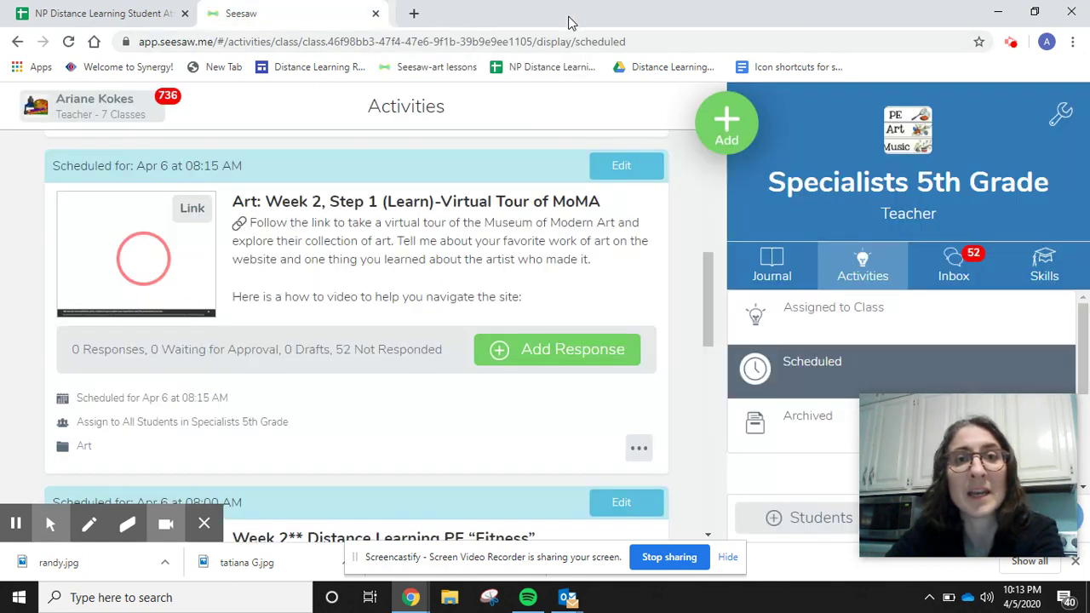